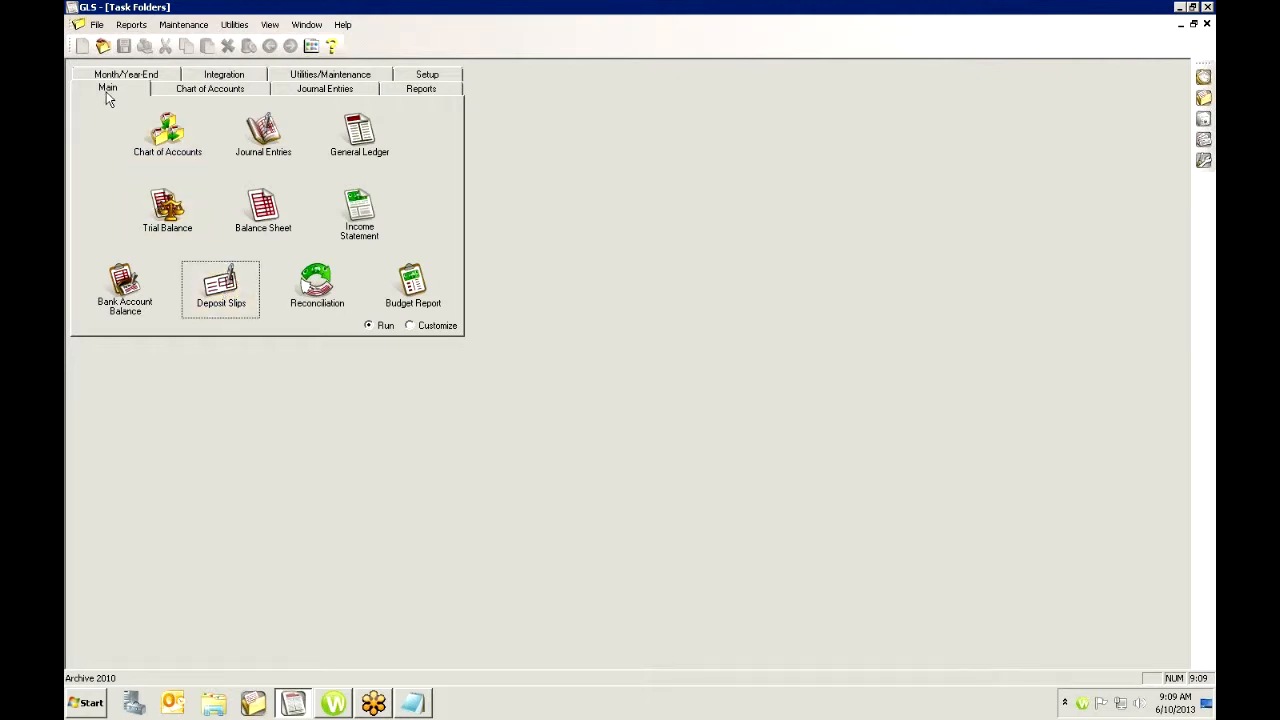
# - Create a new deposit slip, reviewing its Deposit ID and browsing the GLS account lookup without changing the account
pyautogui.click(219, 287)
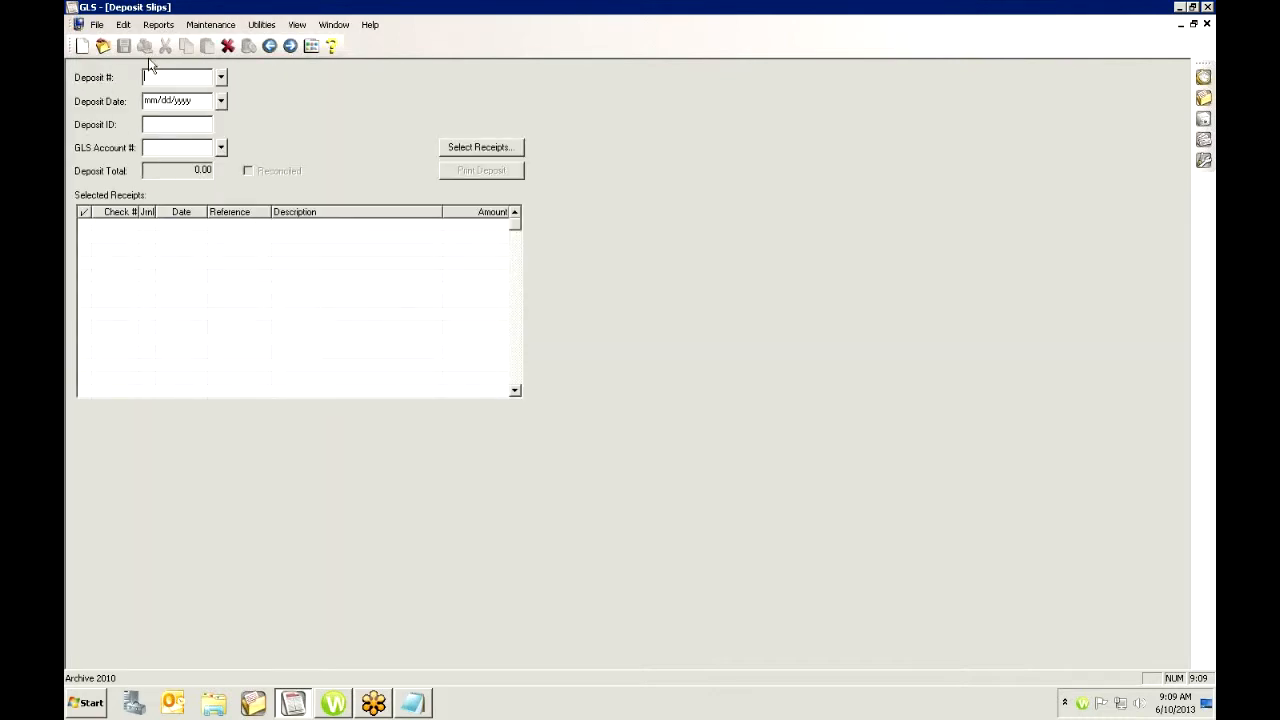
pyautogui.click(82, 46)
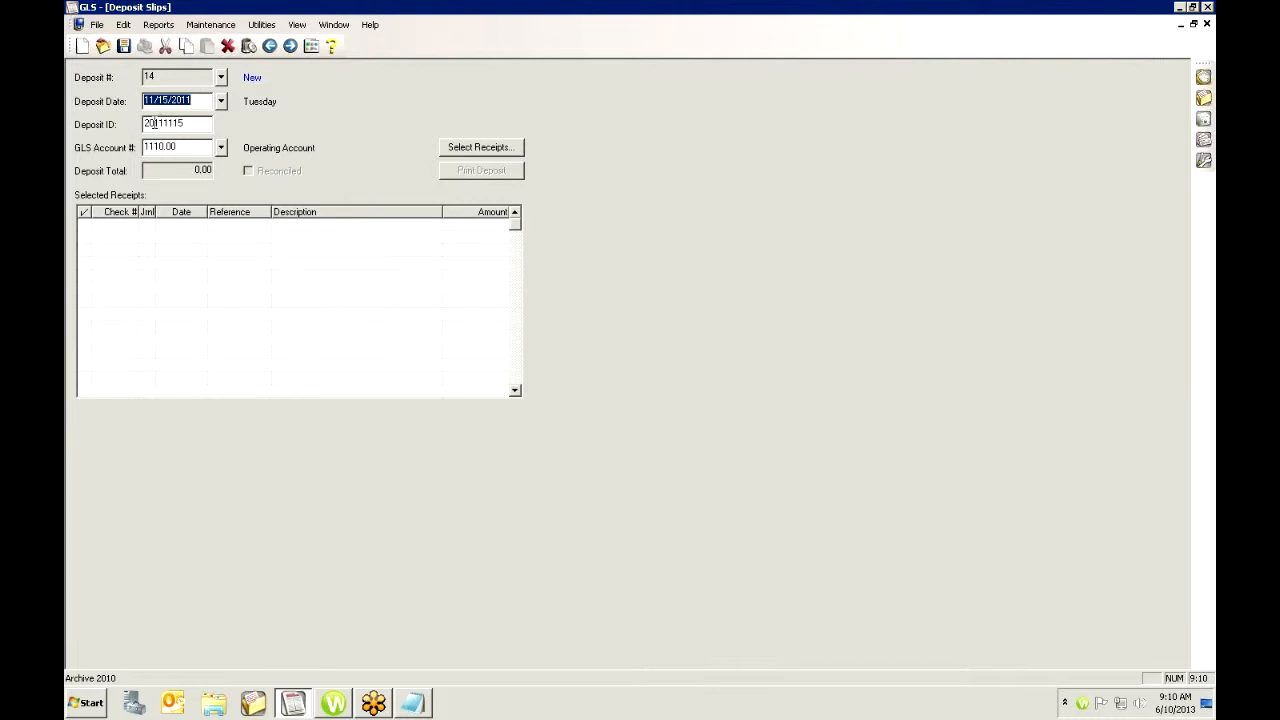
pyautogui.moveTo(190, 124); pyautogui.dragTo(132, 125)
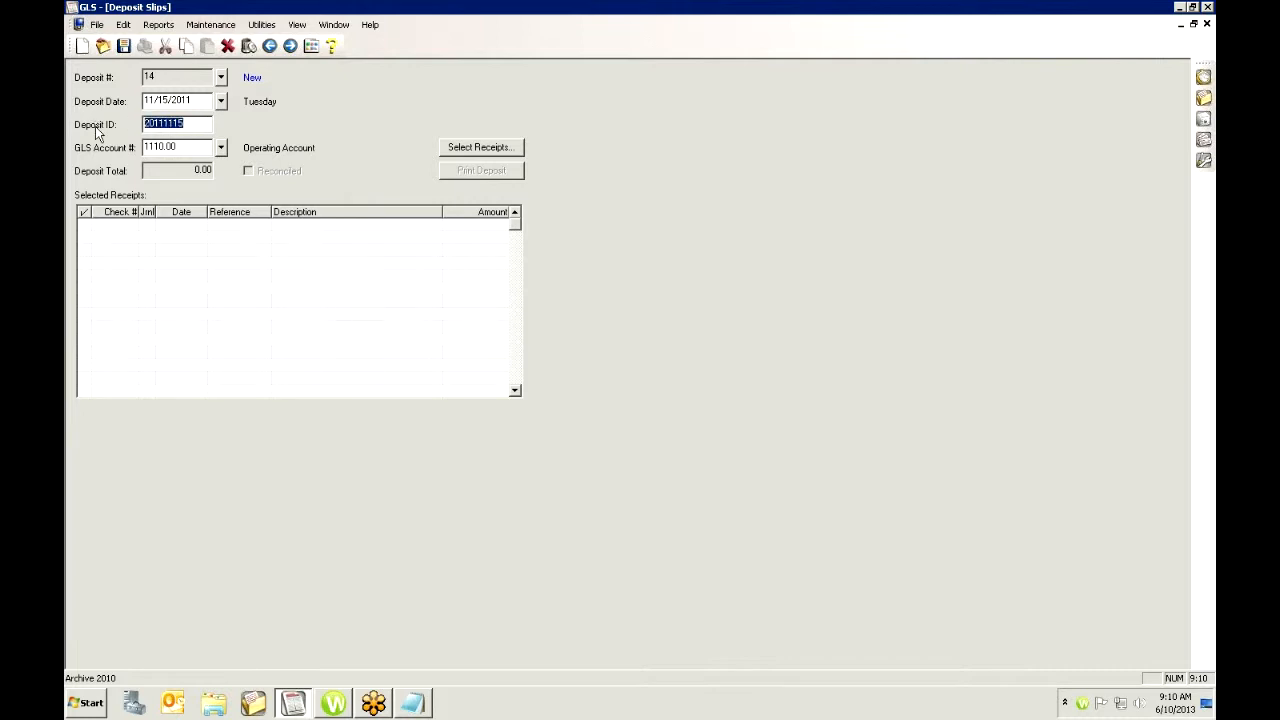
pyautogui.click(187, 123)
pyautogui.click(221, 148)
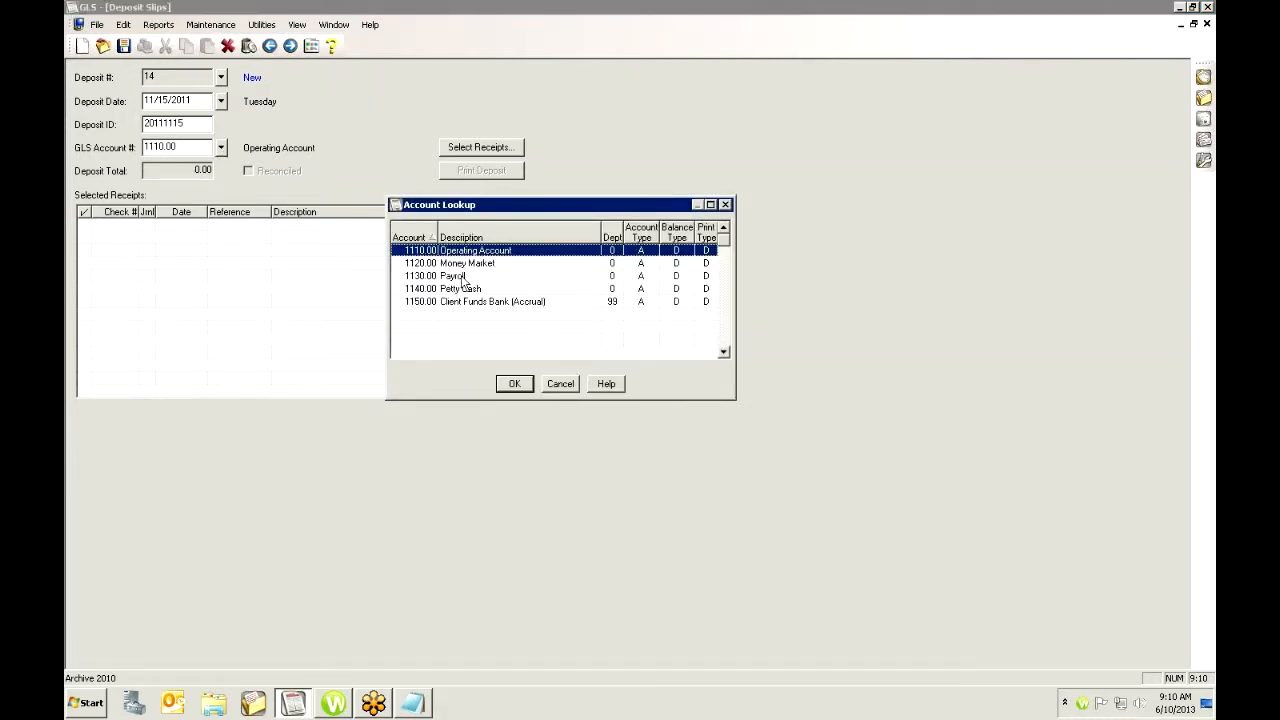
pyautogui.click(560, 384)
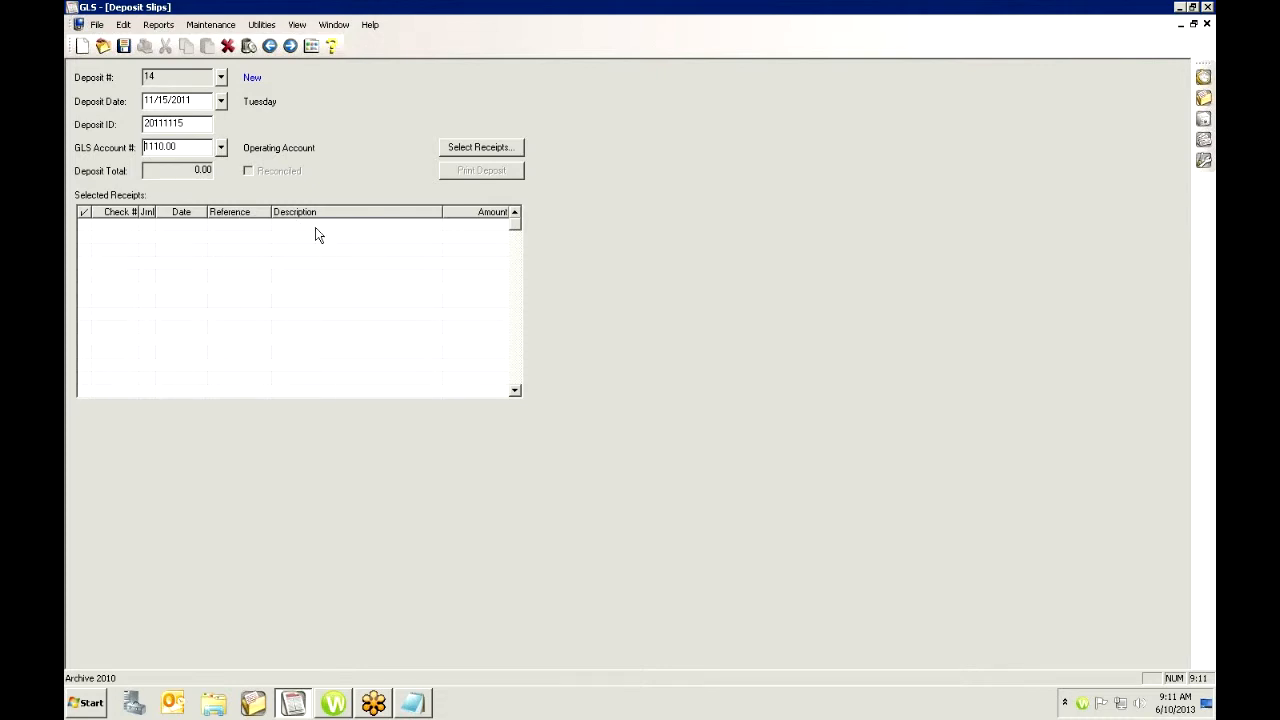
# - Open the receipt selection and tick the two 11/08/2011 cash-and-check payments, leaving the 11/15/2011 check unticked
pyautogui.click(477, 150)
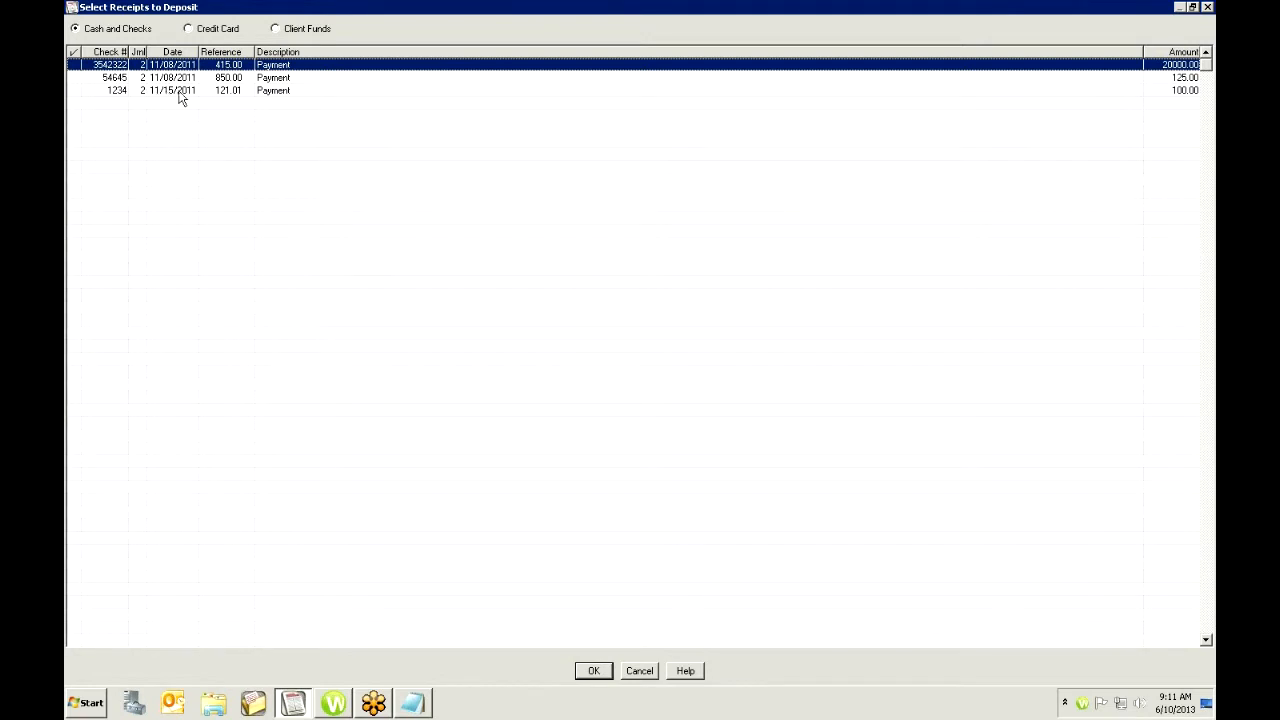
pyautogui.click(75, 65)
pyautogui.click(76, 78)
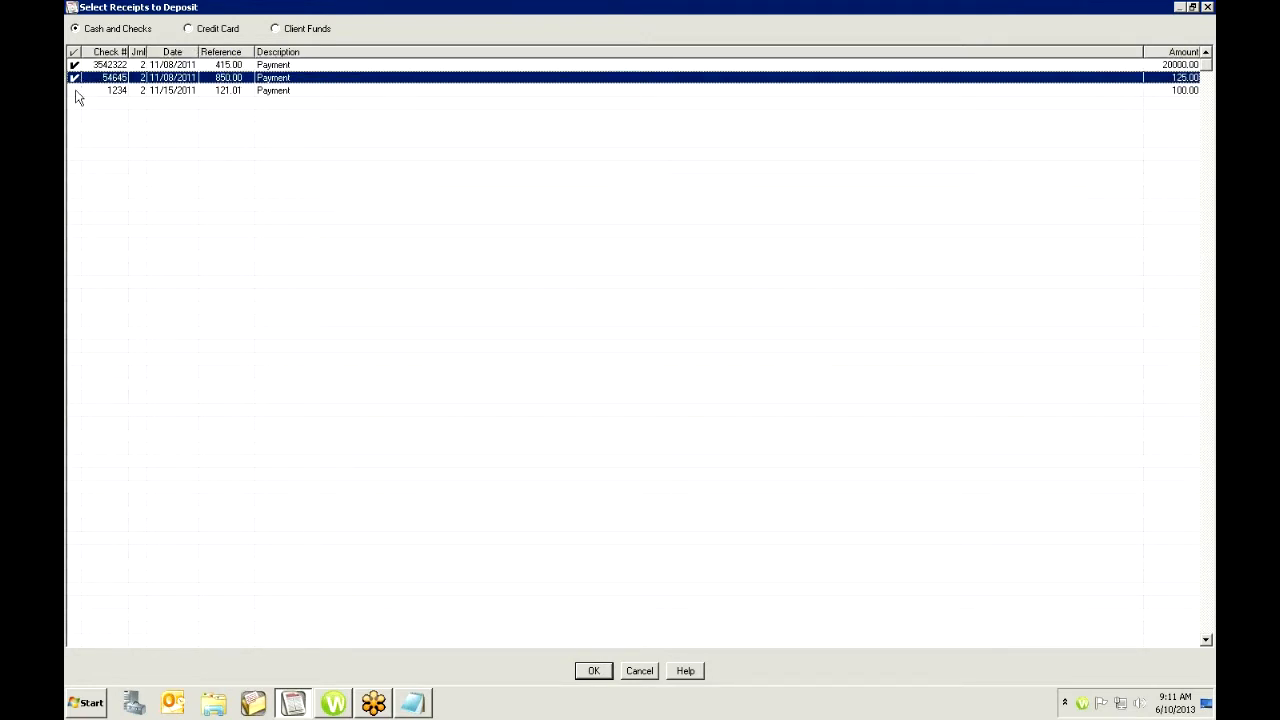
pyautogui.click(77, 91)
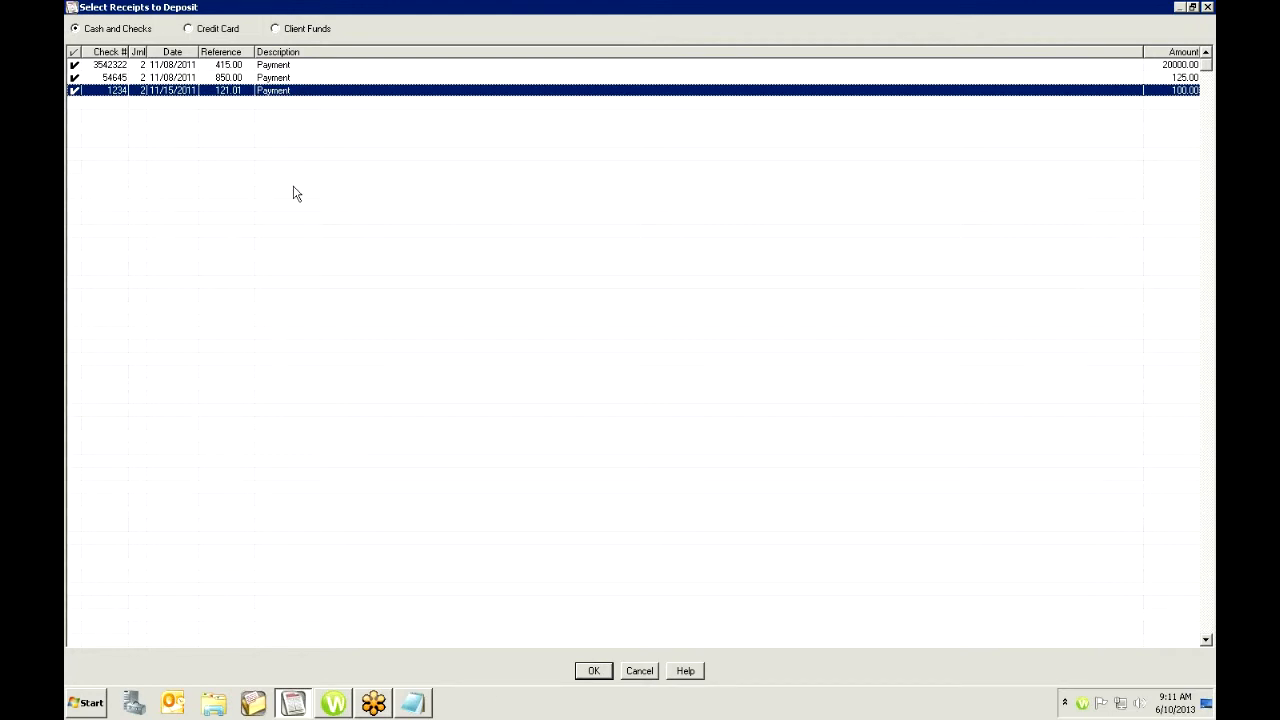
pyautogui.click(77, 91)
# - Switch to client funds receipts, tick the FUND payment of 1200.00, and confirm the receipt selection
pyautogui.click(189, 30)
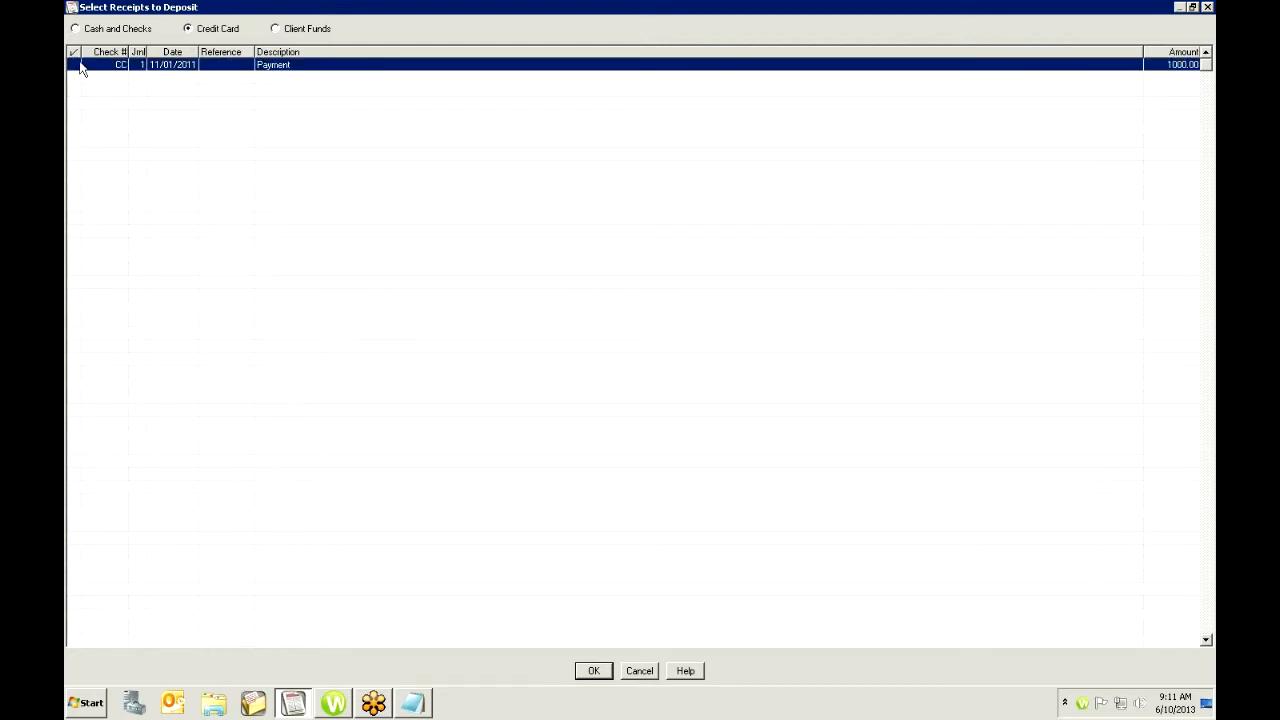
pyautogui.click(275, 29)
pyautogui.click(78, 65)
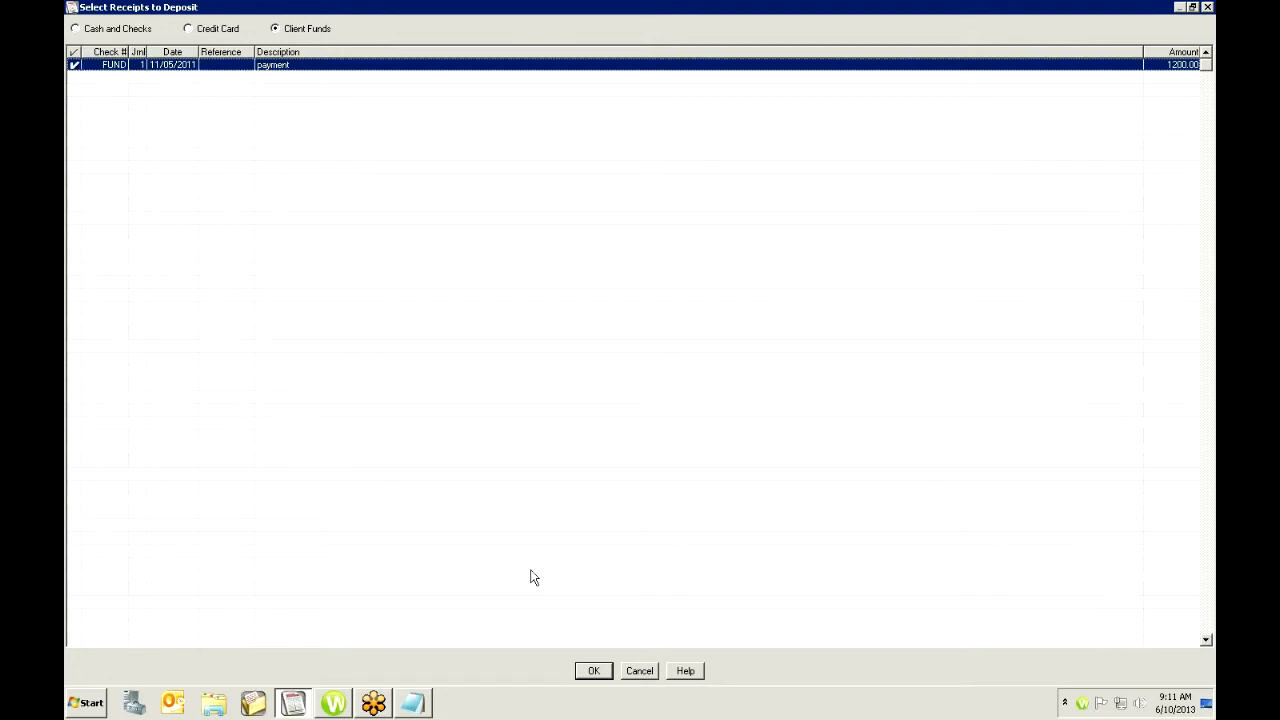
pyautogui.click(594, 673)
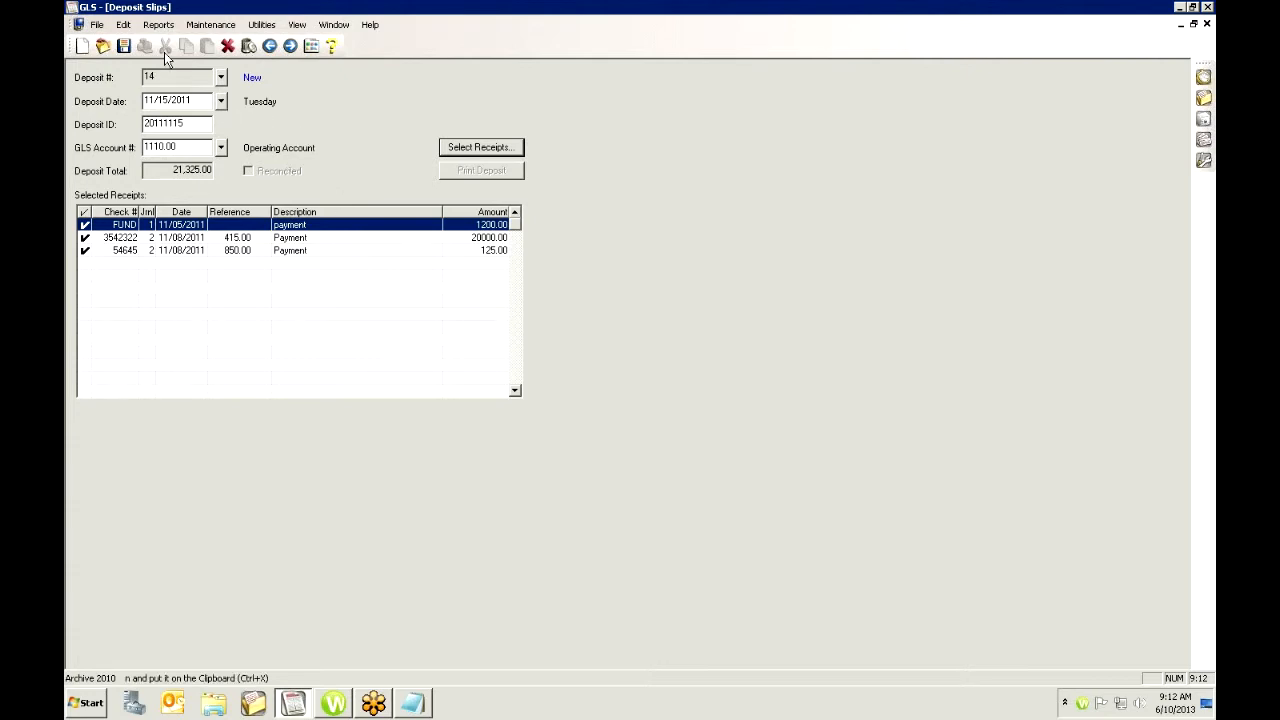
# - Save the deposit slip and close it
pyautogui.click(126, 46)
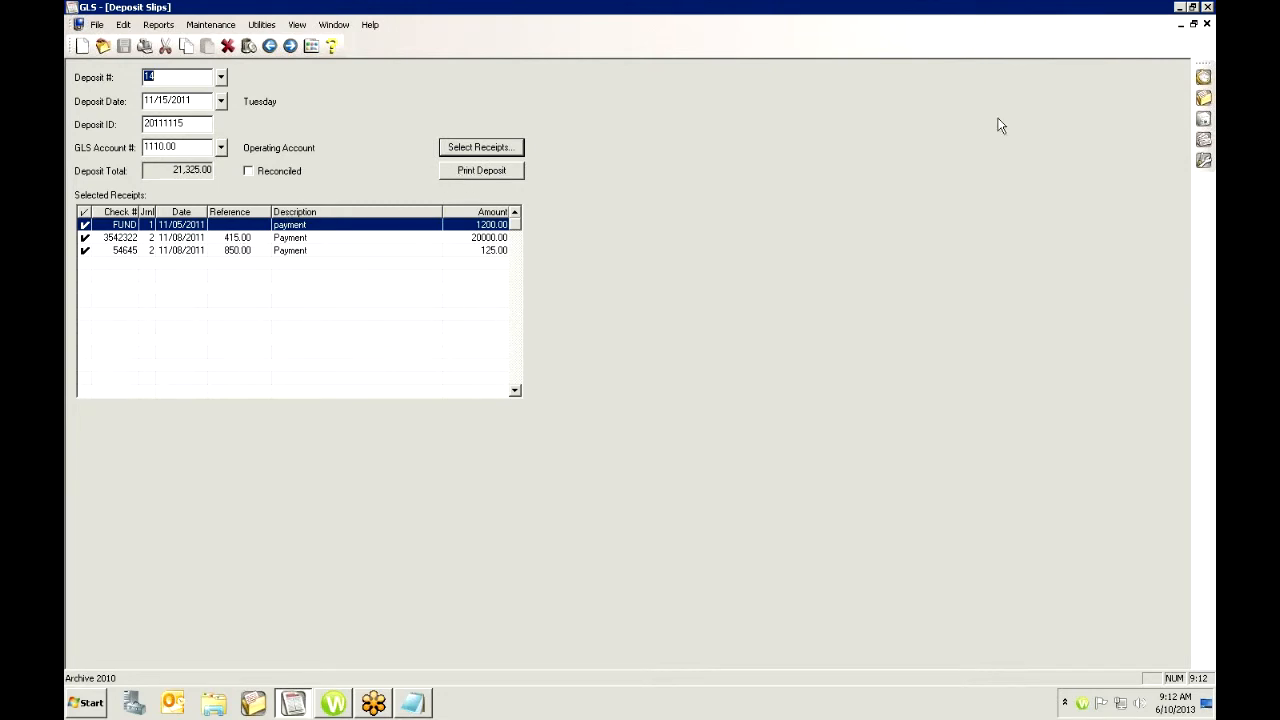
pyautogui.click(1207, 23)
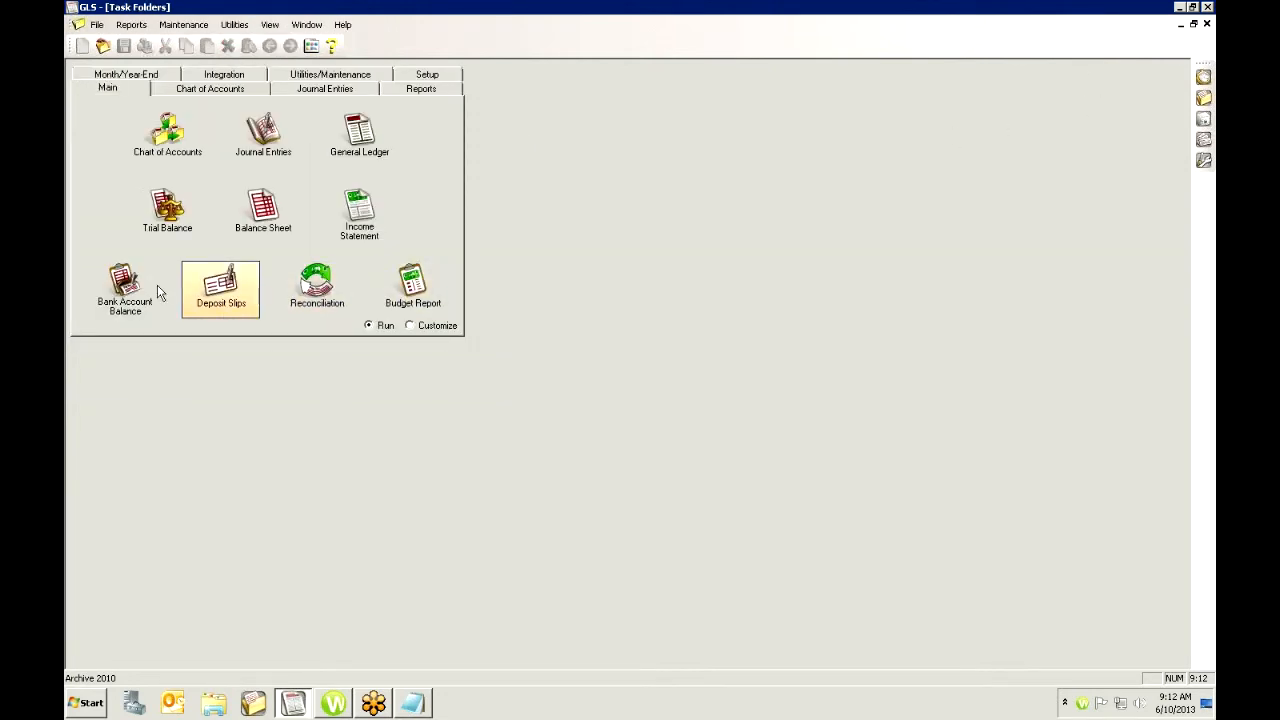
# - Open reconciliation for operating account 1110.00 with default settings and scroll through the cleared items
pyautogui.click(342, 281)
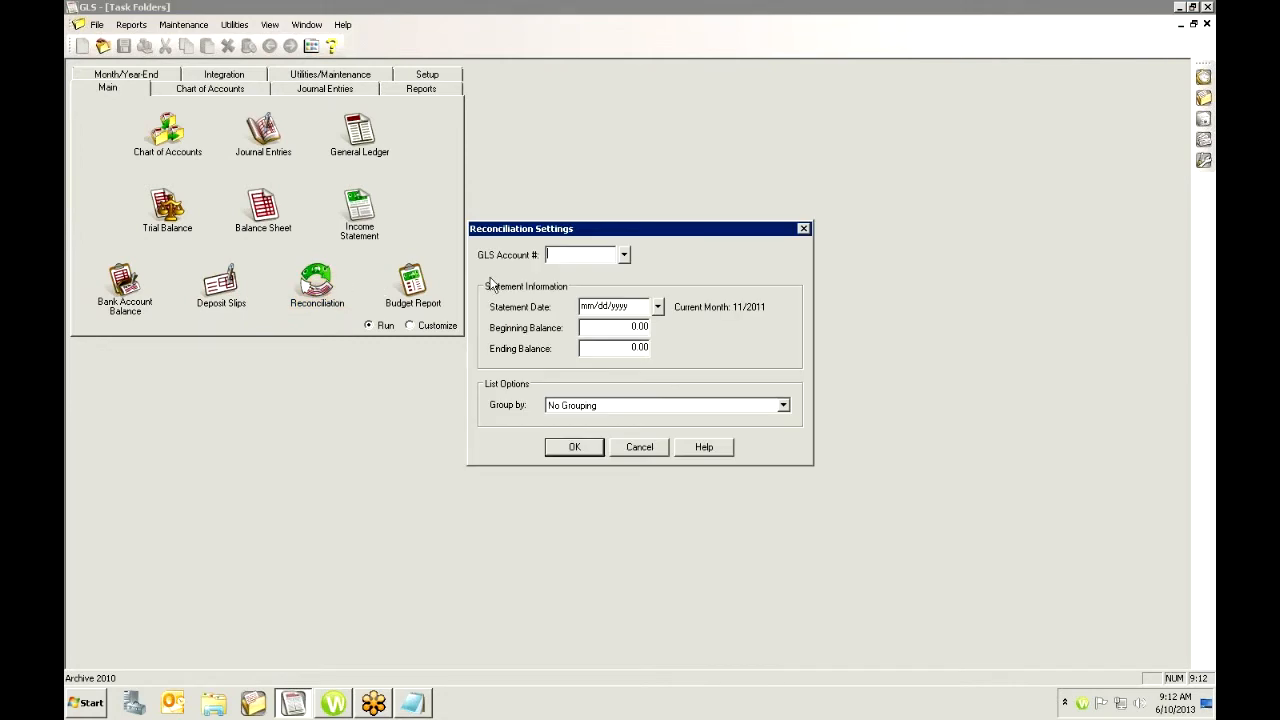
pyautogui.click(626, 258)
pyautogui.doubleClick(460, 252)
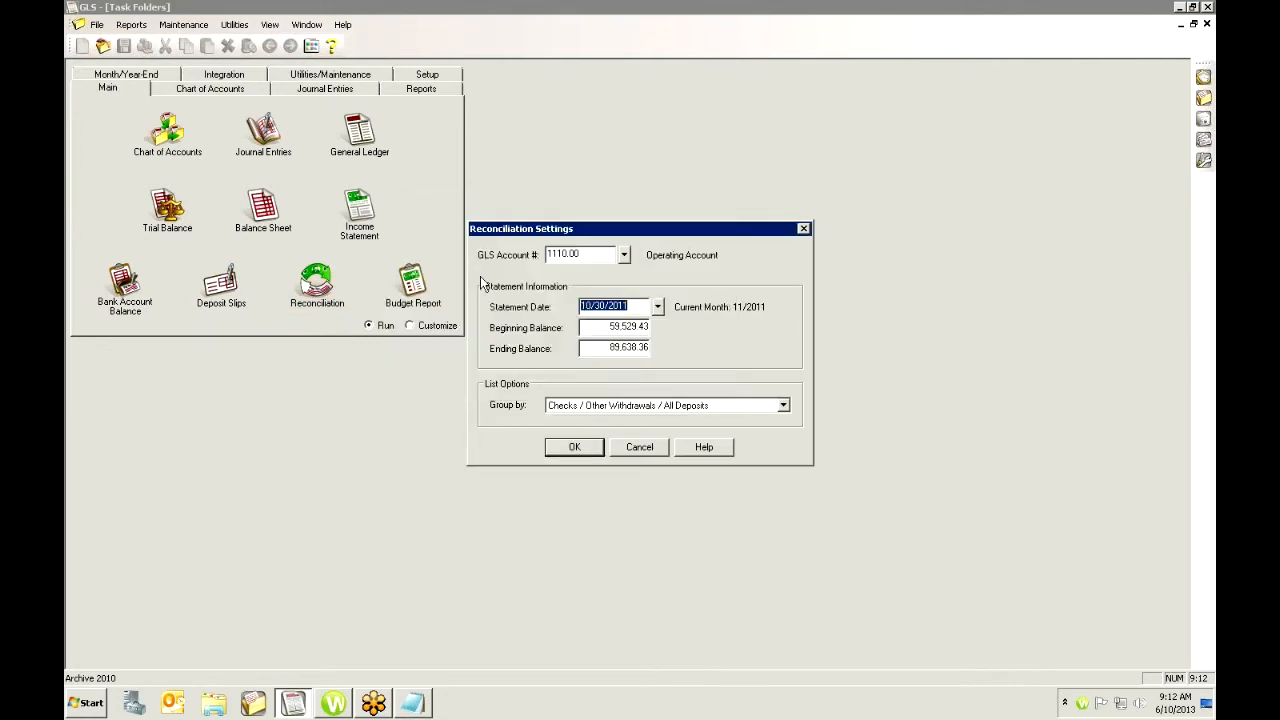
pyautogui.click(574, 447)
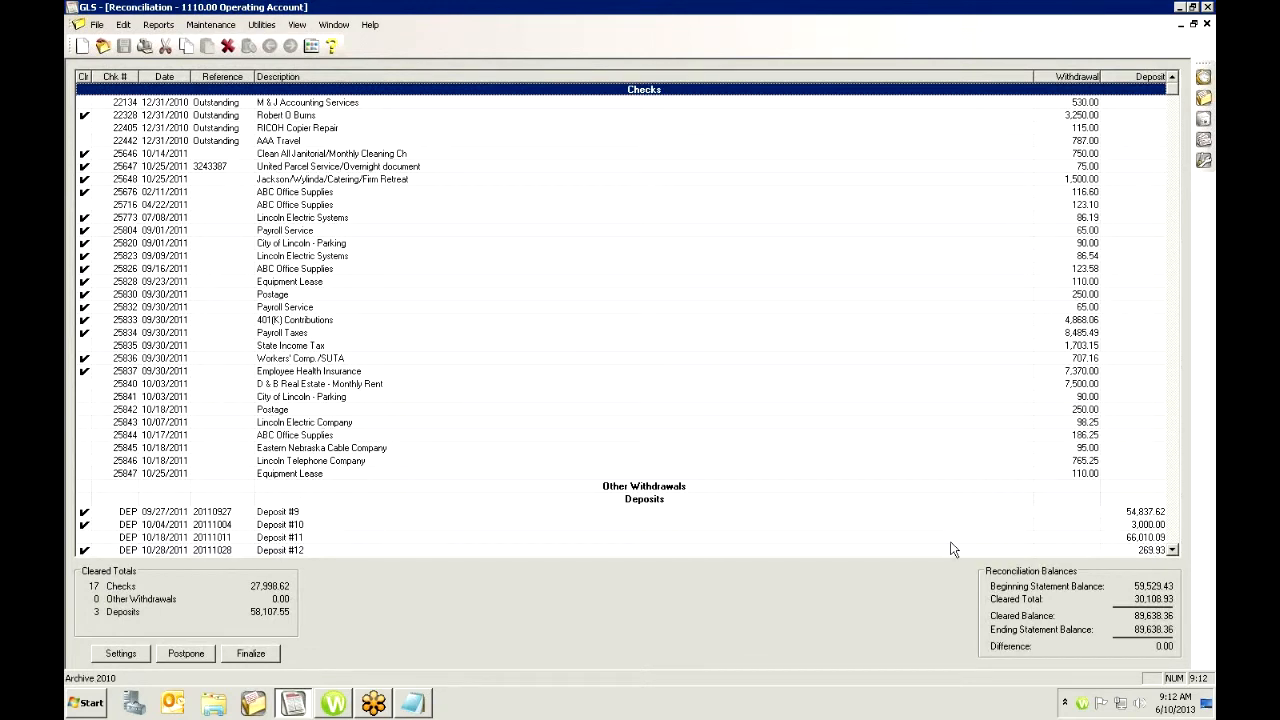
pyautogui.click(1173, 549)
pyautogui.click(1206, 23)
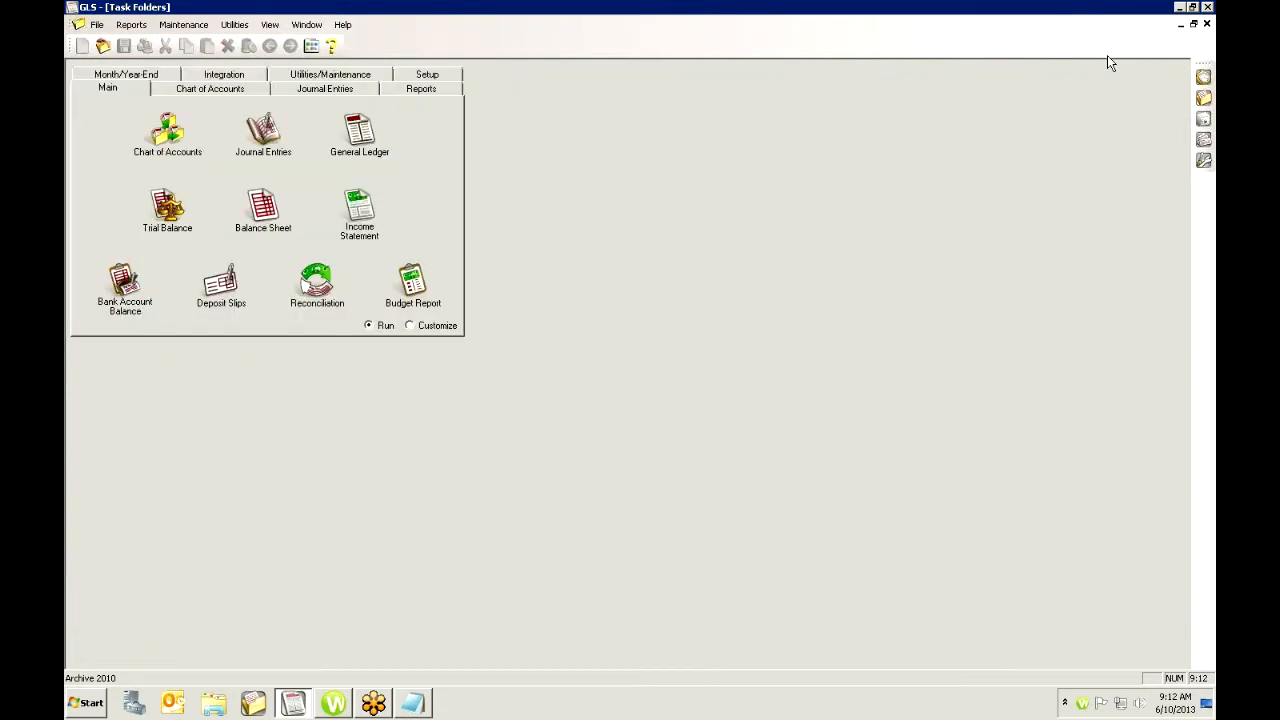
# - Reopen reconciliation with statement date 11/30/11 and scroll to the deposits to find Deposit #14
pyautogui.click(333, 293)
pyautogui.press('Tab')
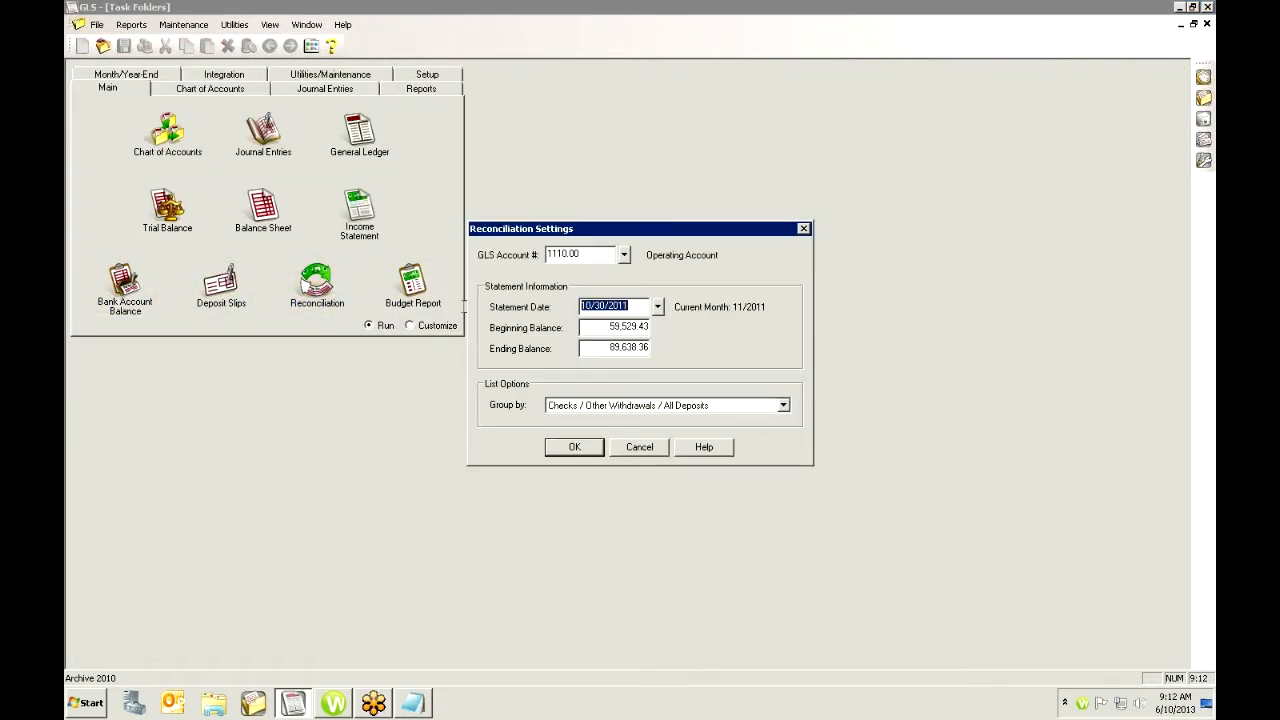
pyautogui.write('113011')
pyautogui.click(574, 446)
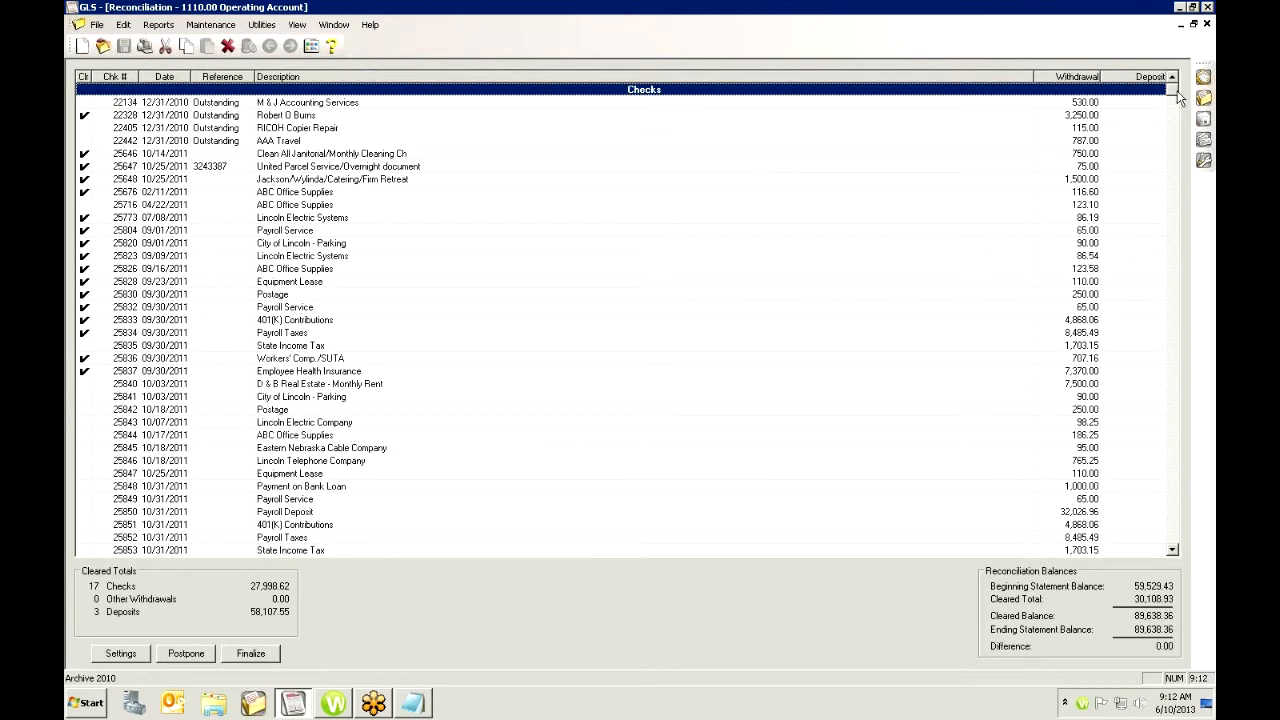
pyautogui.moveTo(1178, 216); pyautogui.dragTo(1198, 570)
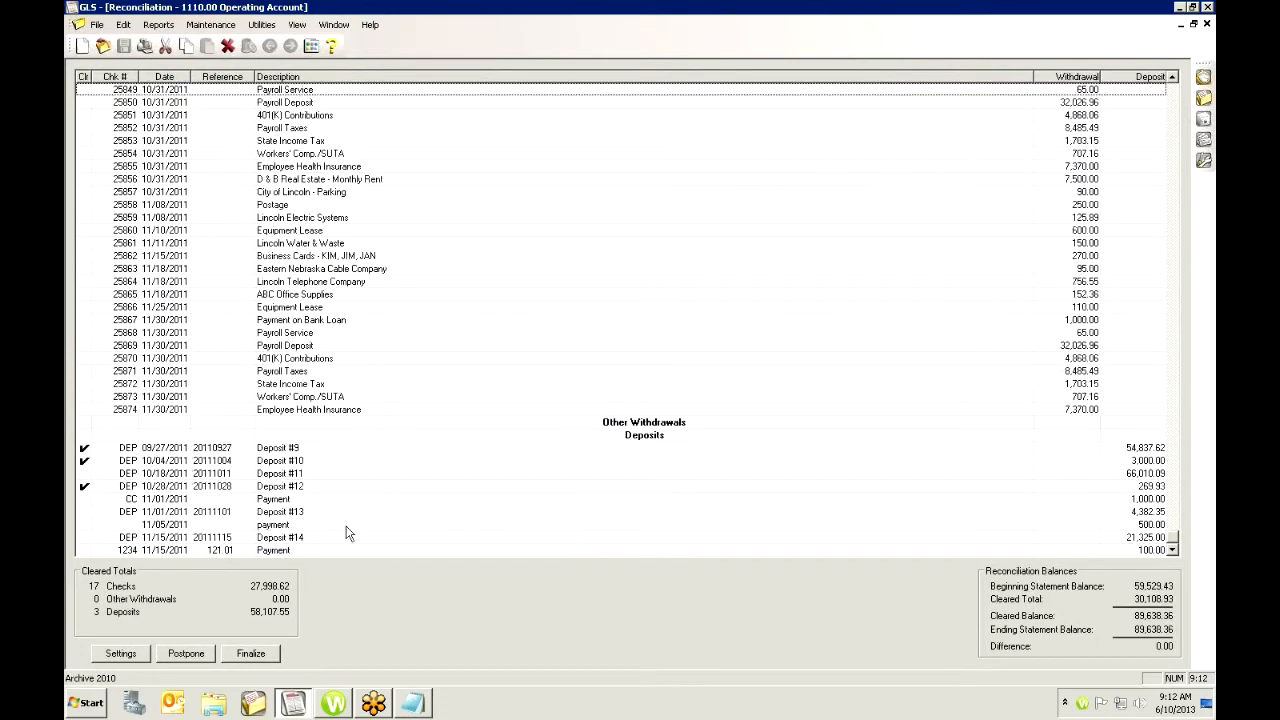
pyautogui.click(287, 541)
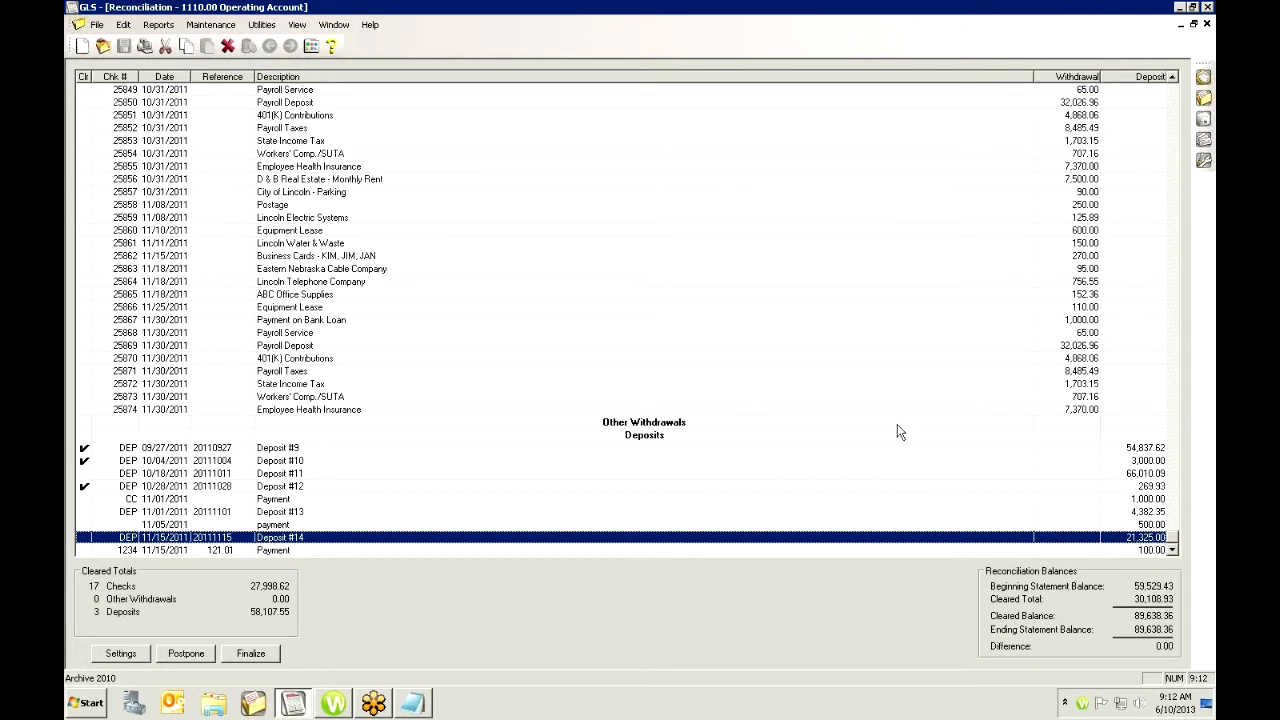
pyautogui.click(1207, 24)
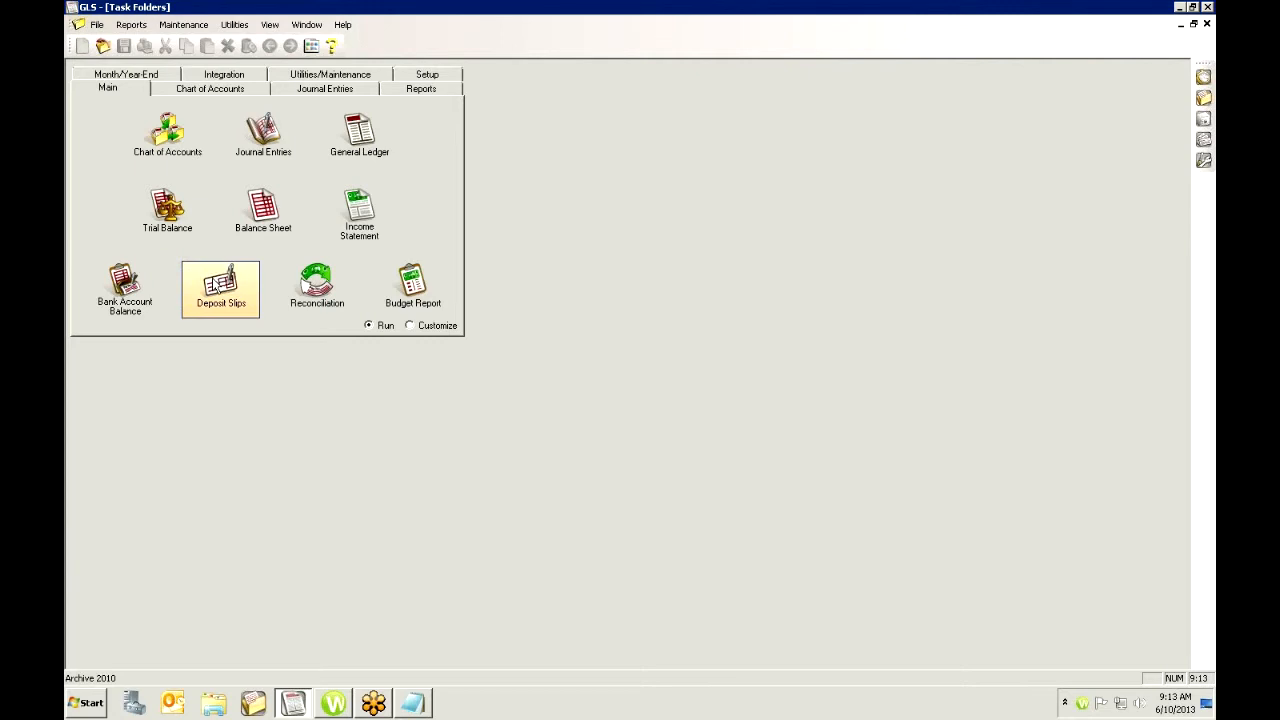
# - Start another deposit slip, view the remaining cash-and-check and credit card receipts, and close without saving
pyautogui.click(222, 285)
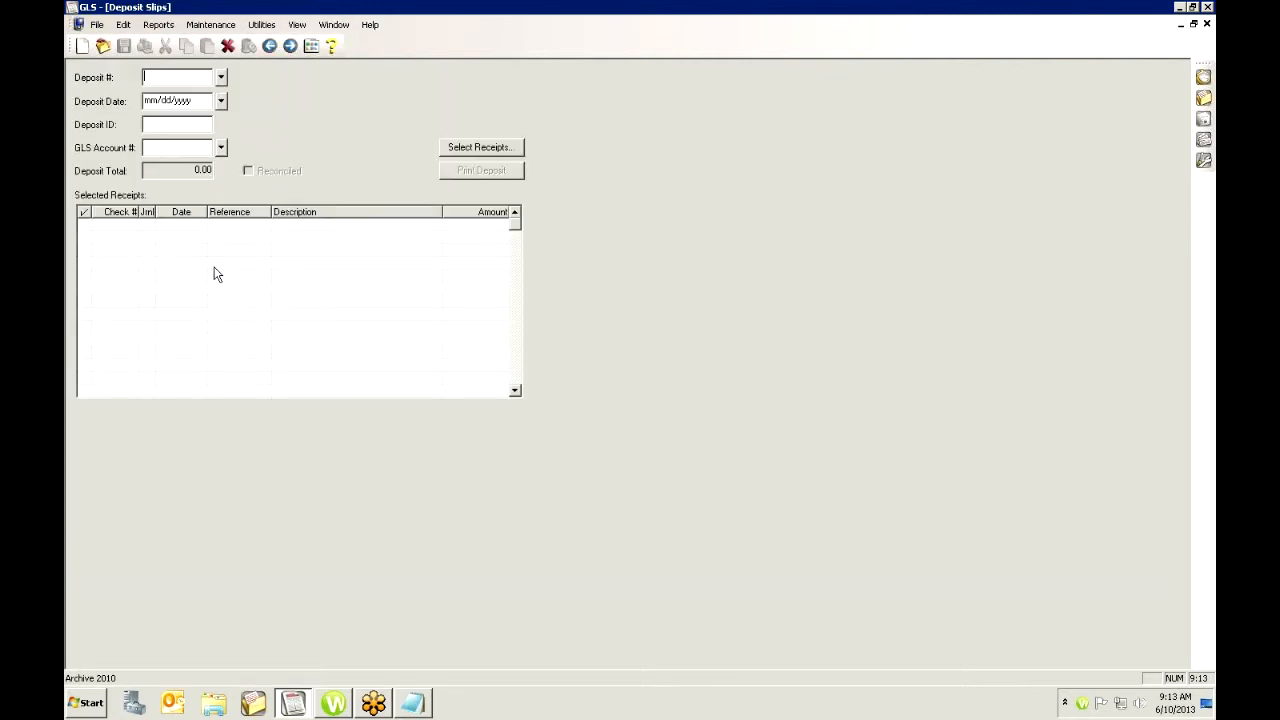
pyautogui.press('Tab')
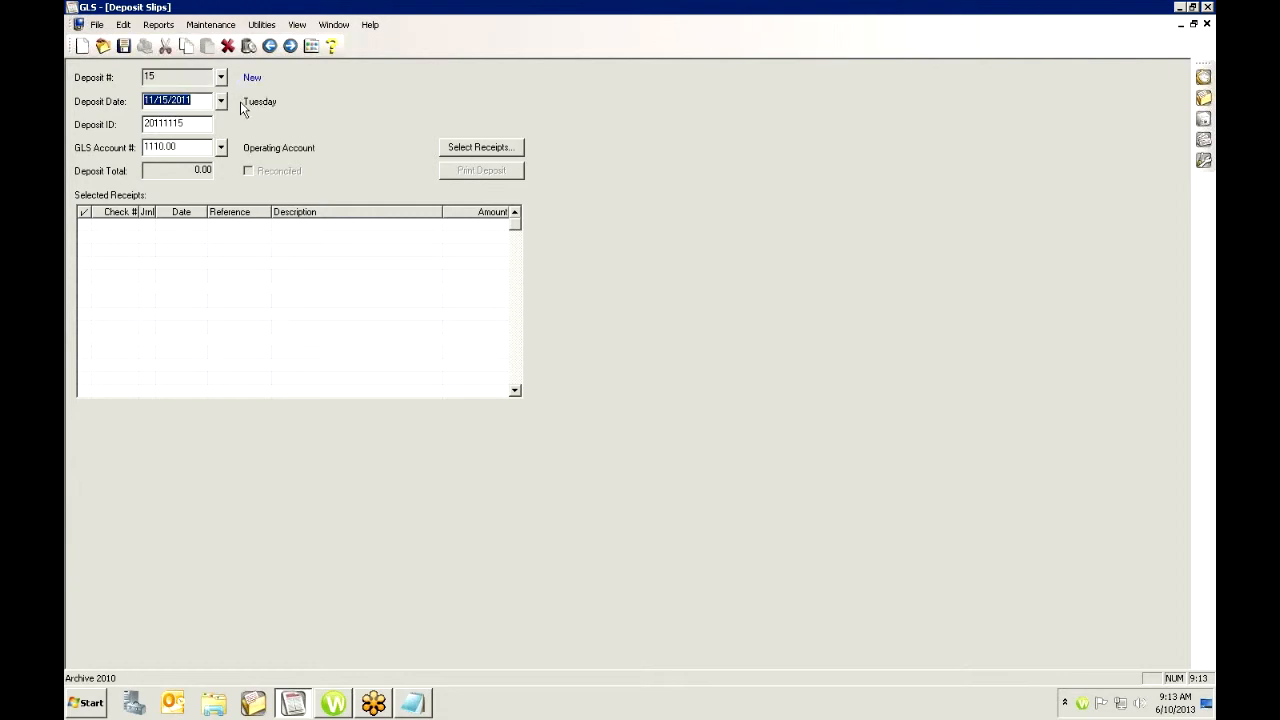
pyautogui.click(468, 150)
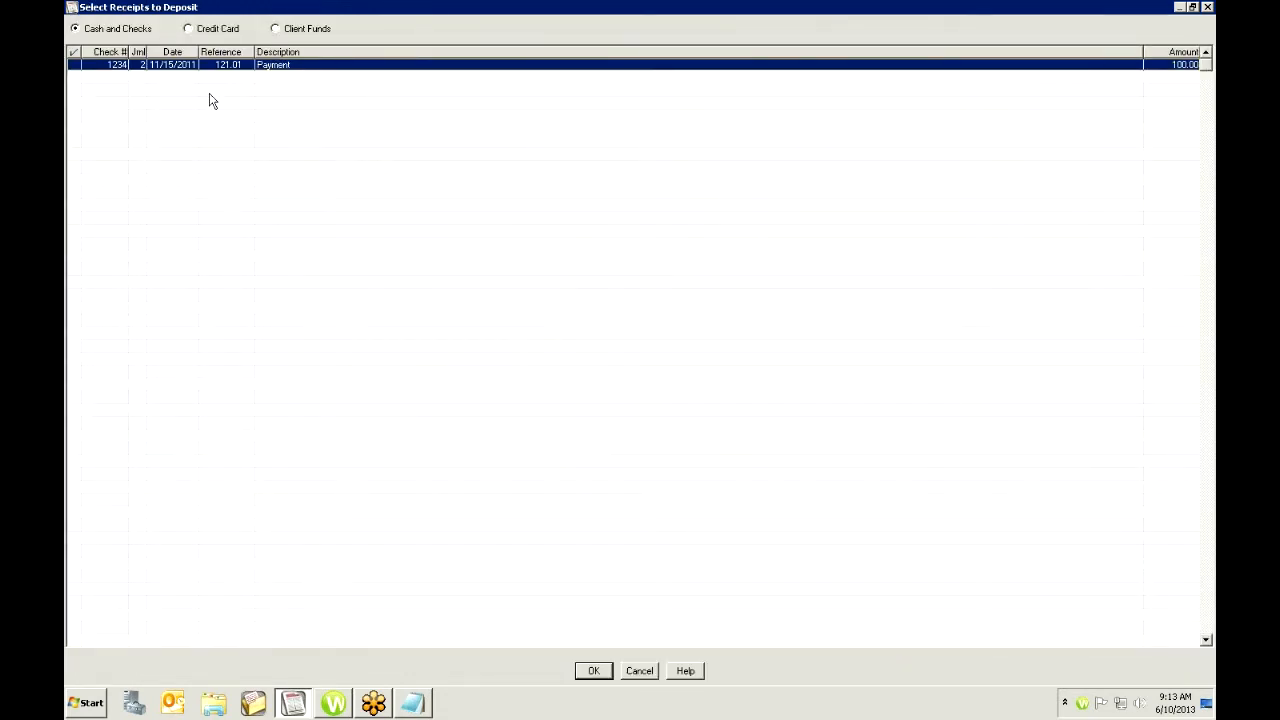
pyautogui.click(189, 29)
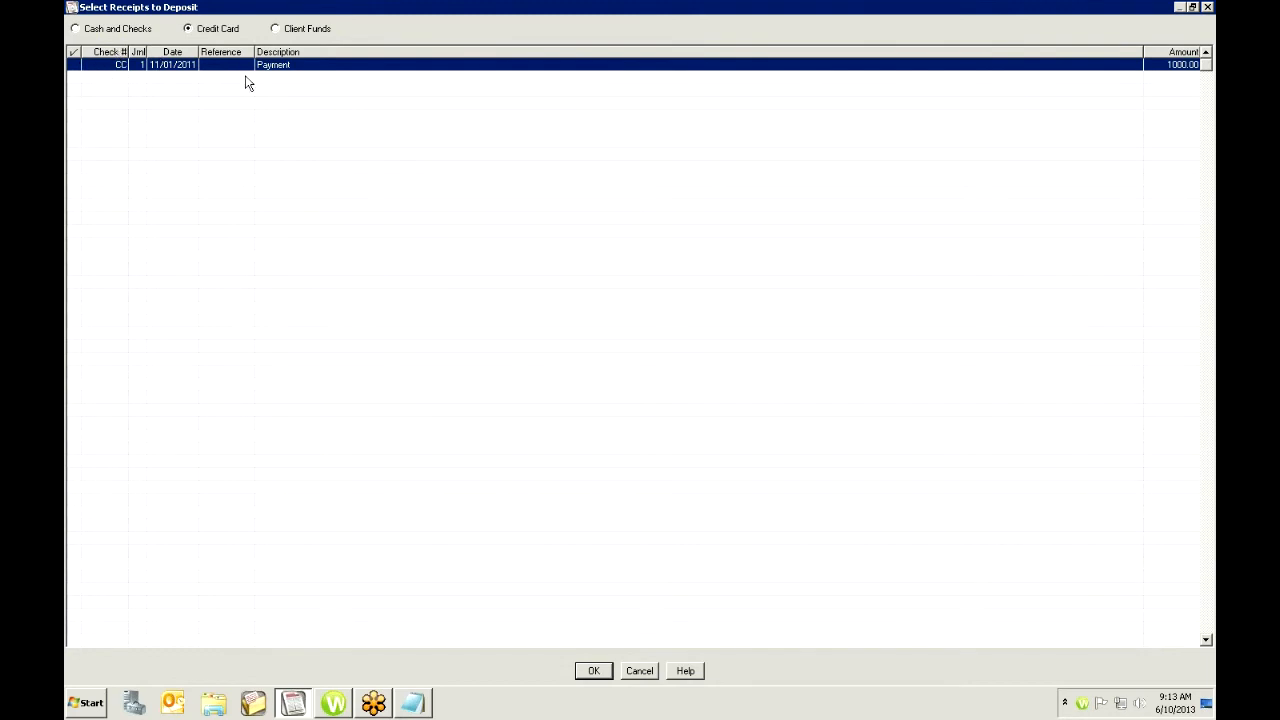
pyautogui.click(1207, 7)
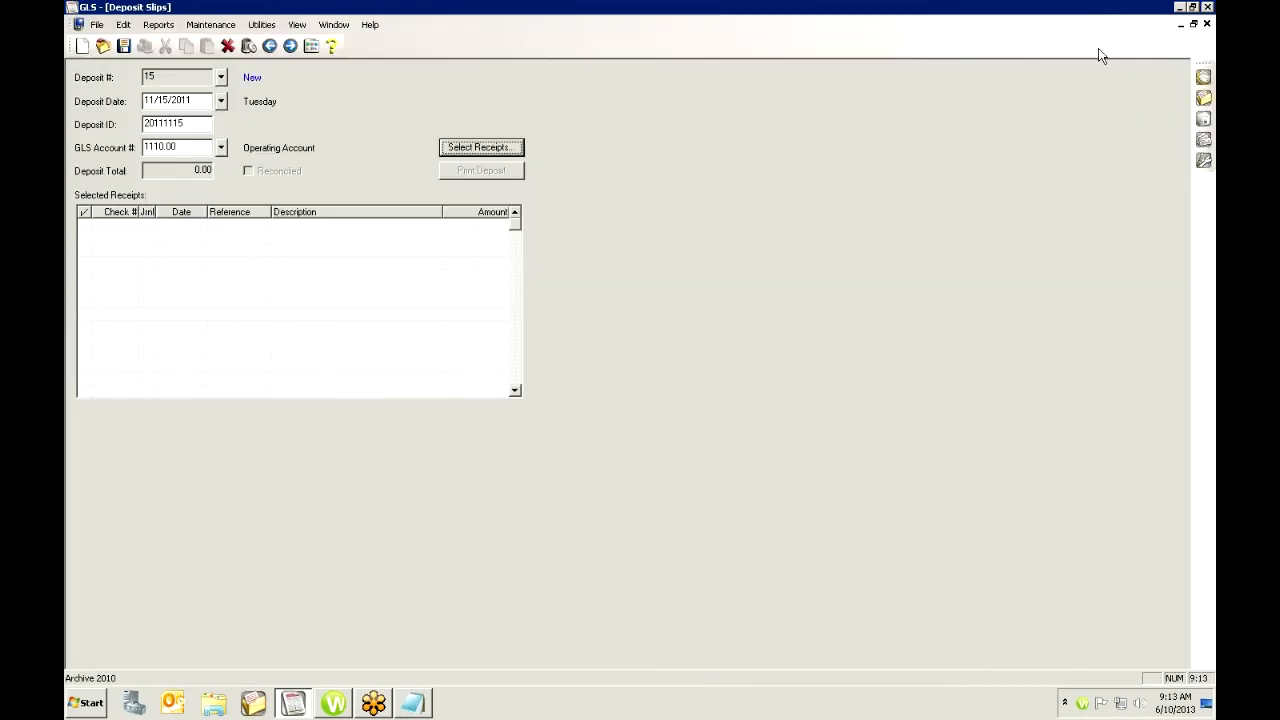
pyautogui.click(1207, 23)
pyautogui.click(701, 381)
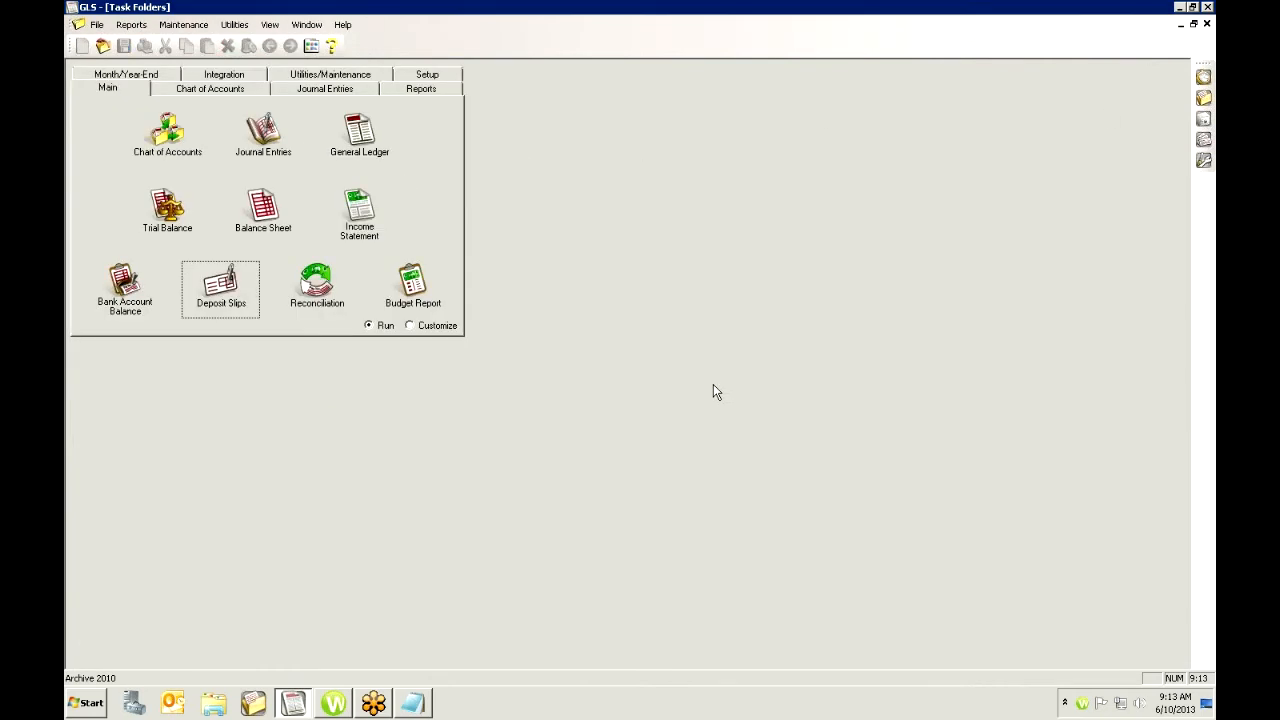